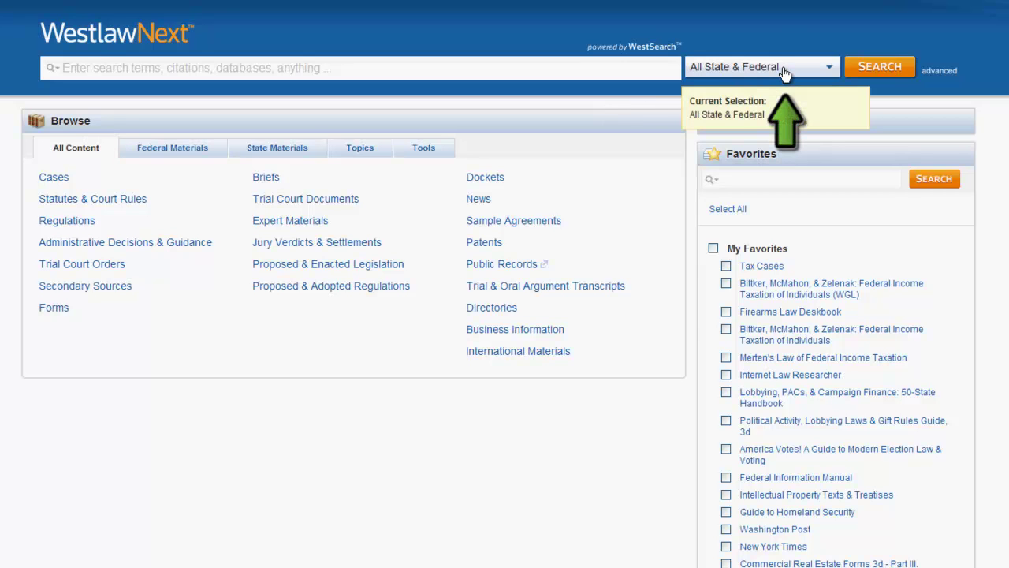
- Run a citation search for 384 U.S. 436, then go back to the home page
click(836, 75)
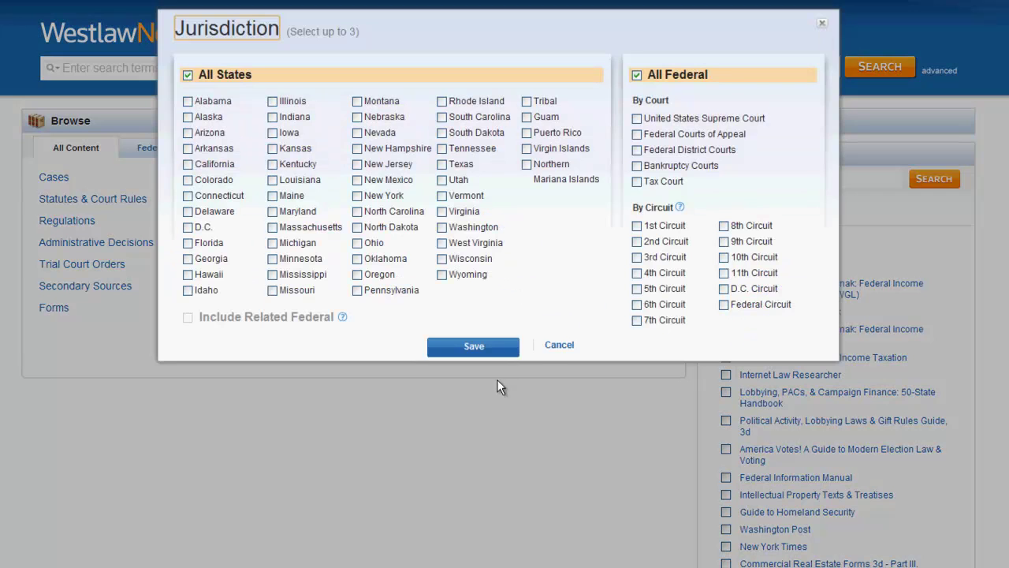
click(559, 345)
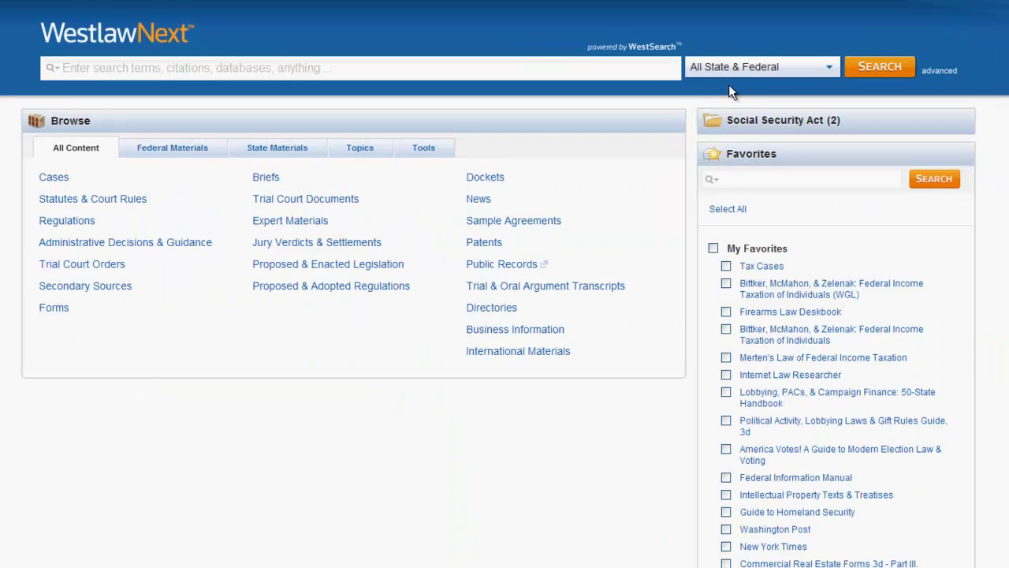
click(201, 63)
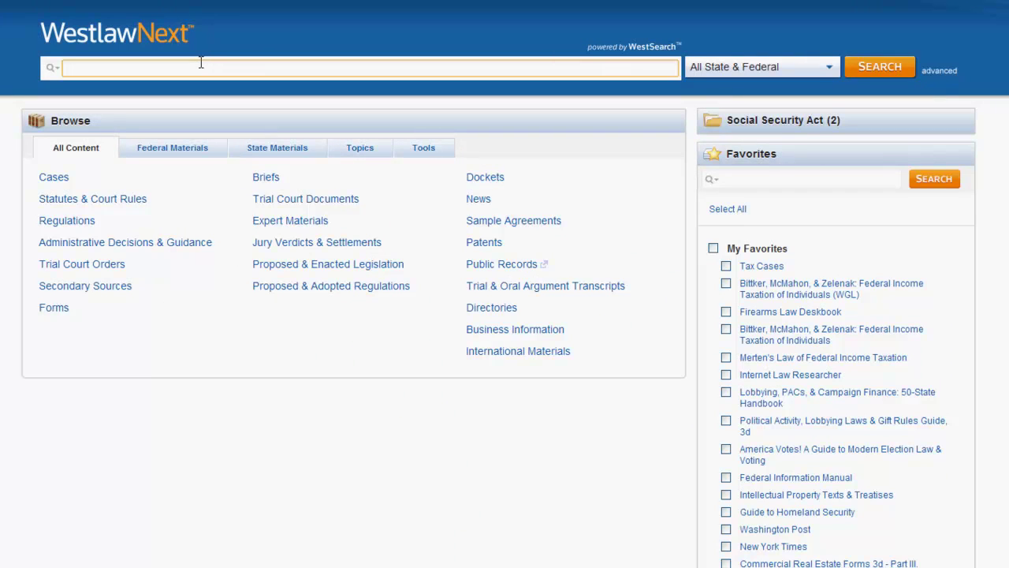
text(384 U.S. 436)
click(878, 68)
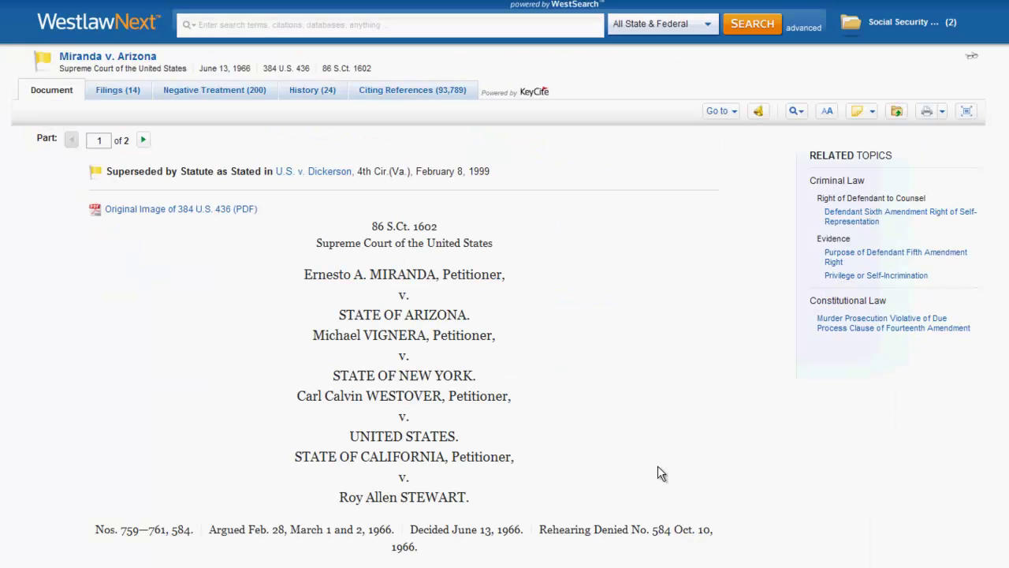
click(98, 38)
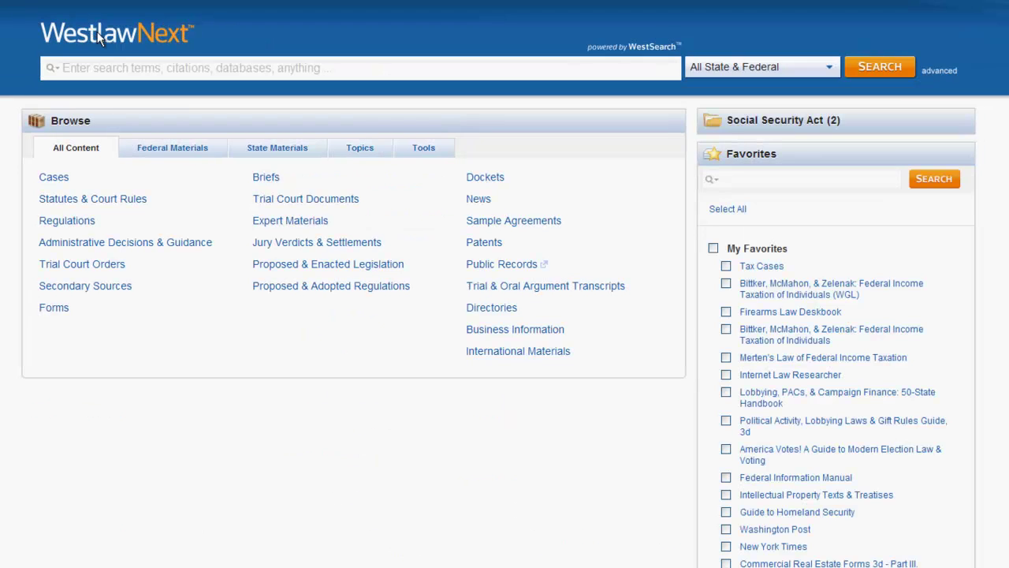
- Search 'Miranda v. Arizona', filter to the 10,000 Cases results, then return home
click(218, 69)
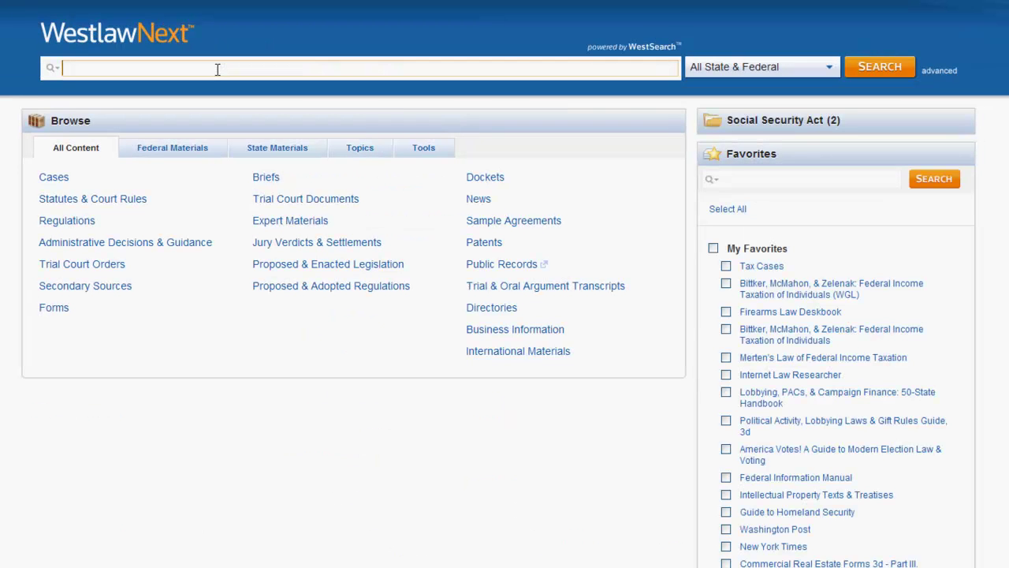
text(Mirand)
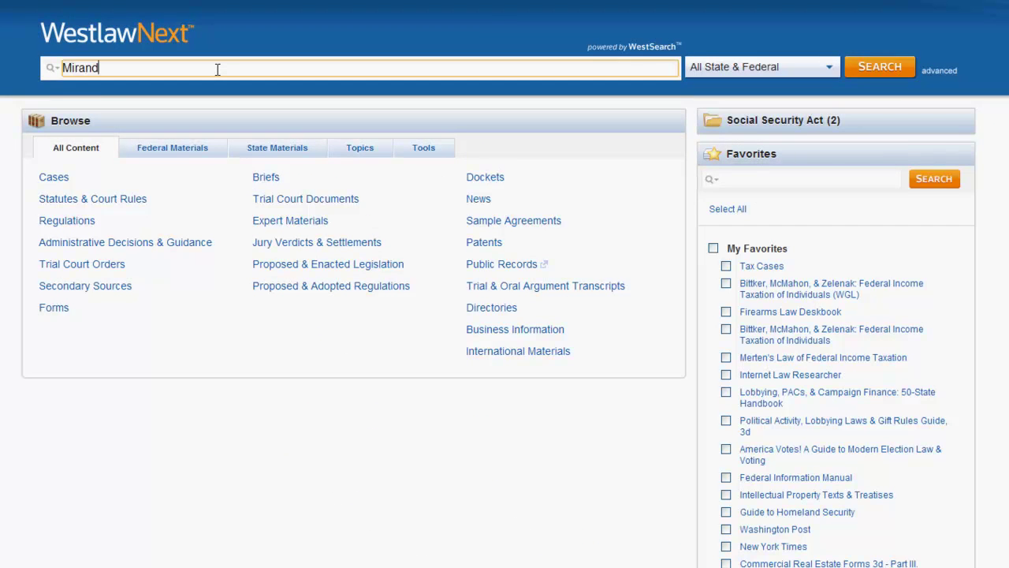
text(a v. Arizona)
key(Return)
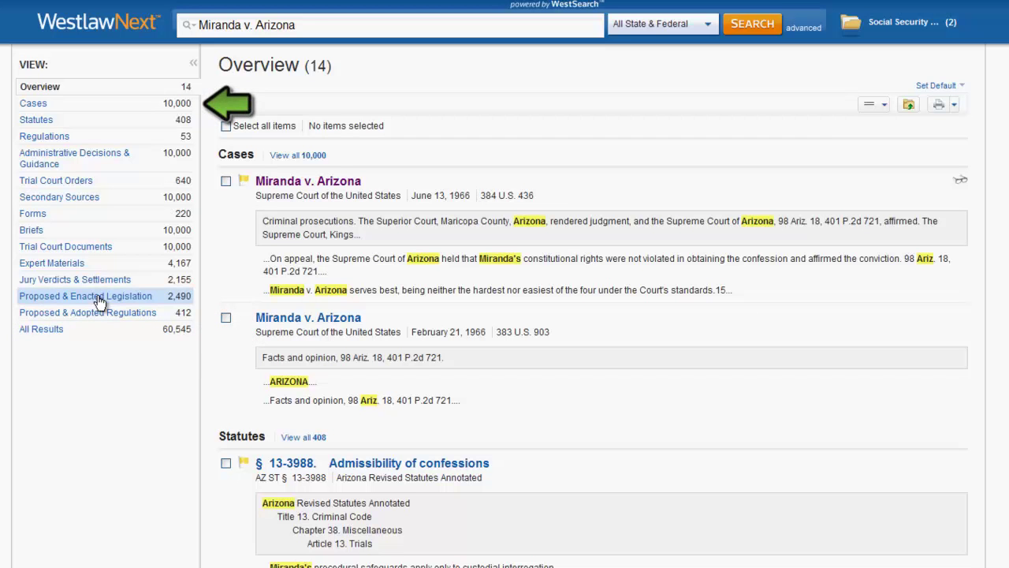
click(86, 104)
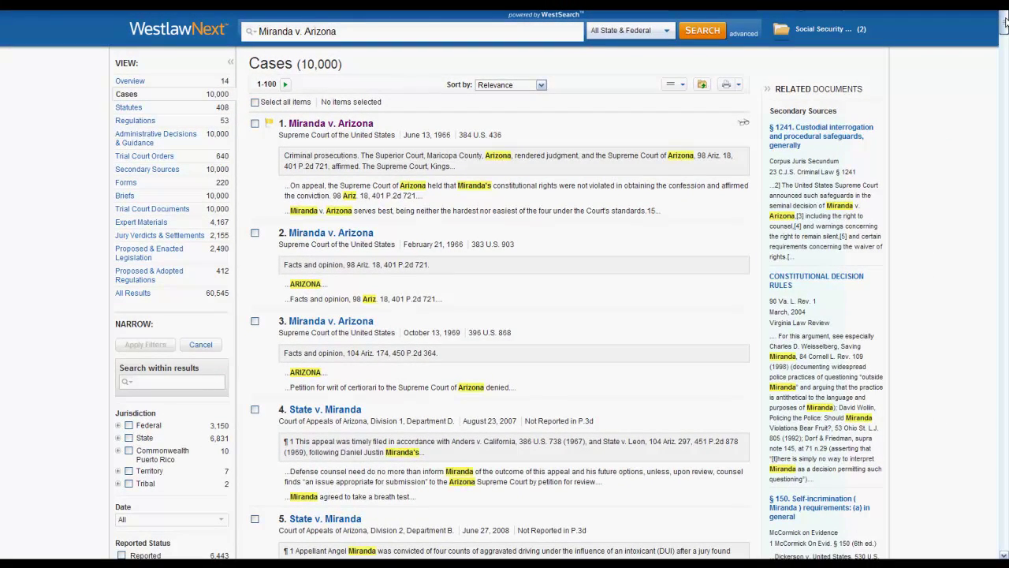
drag(1004, 24, 1005, 30)
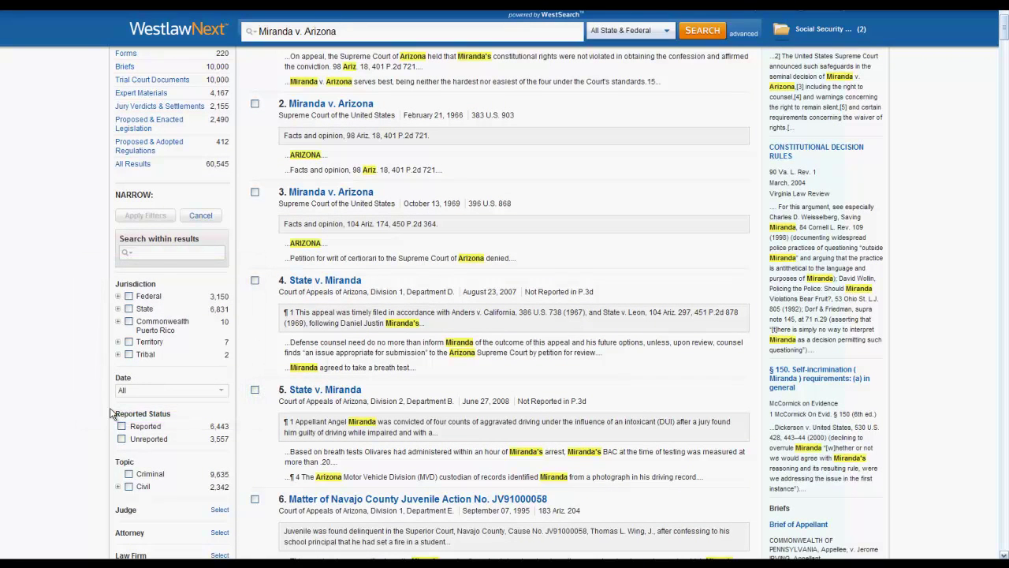
click(205, 33)
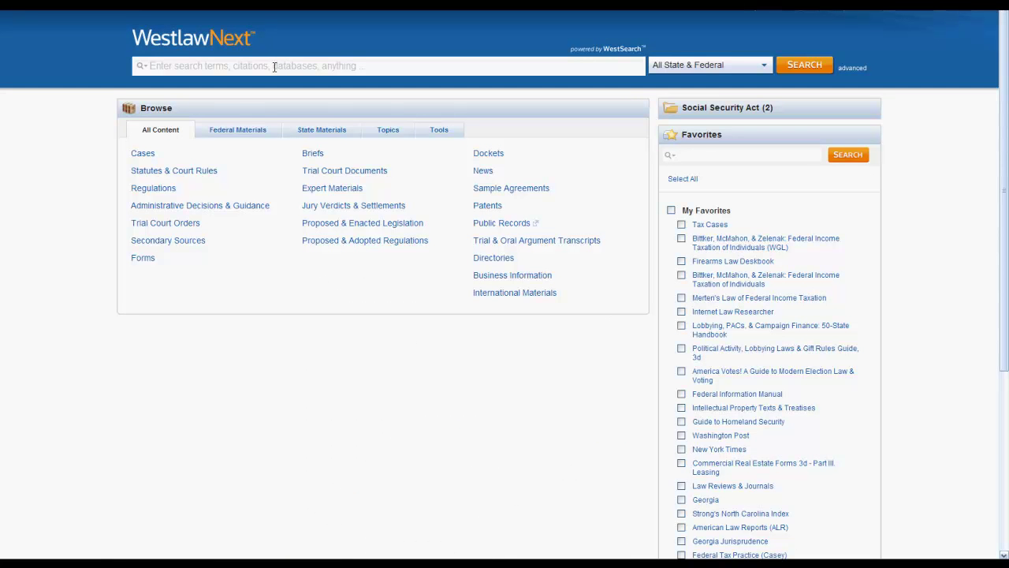
click(275, 67)
text(police interrogations)
click(806, 69)
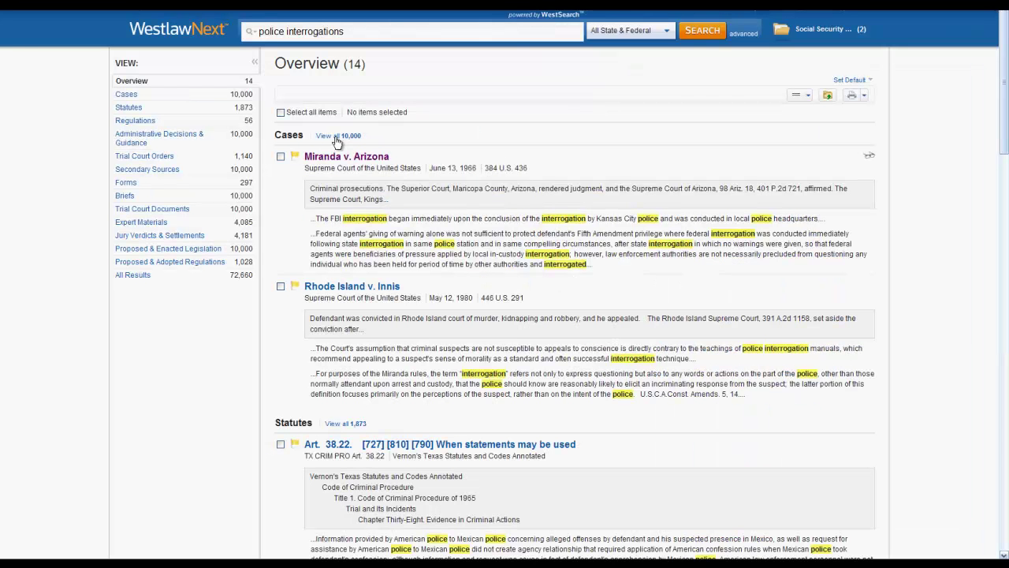
click(144, 96)
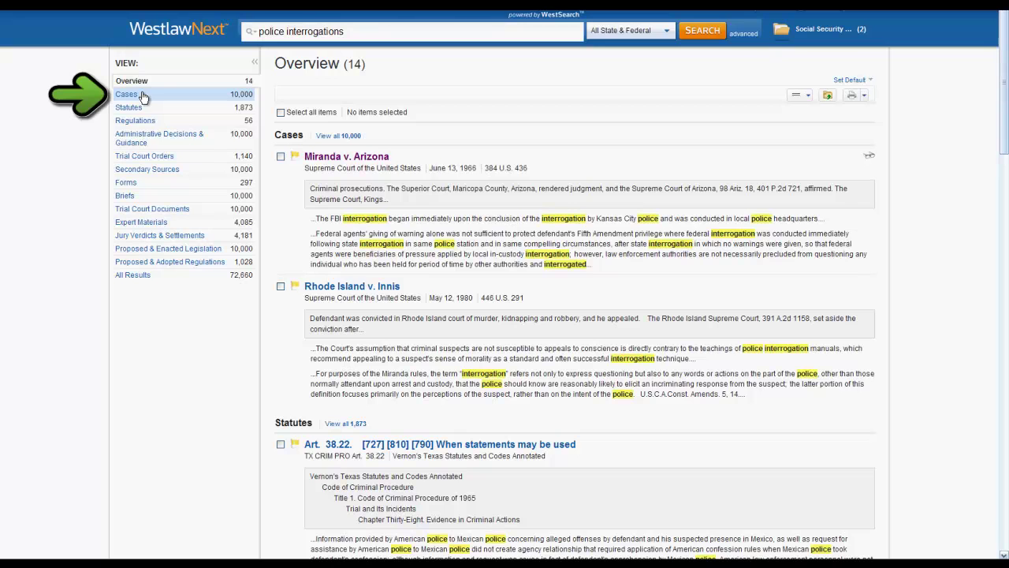
click(209, 32)
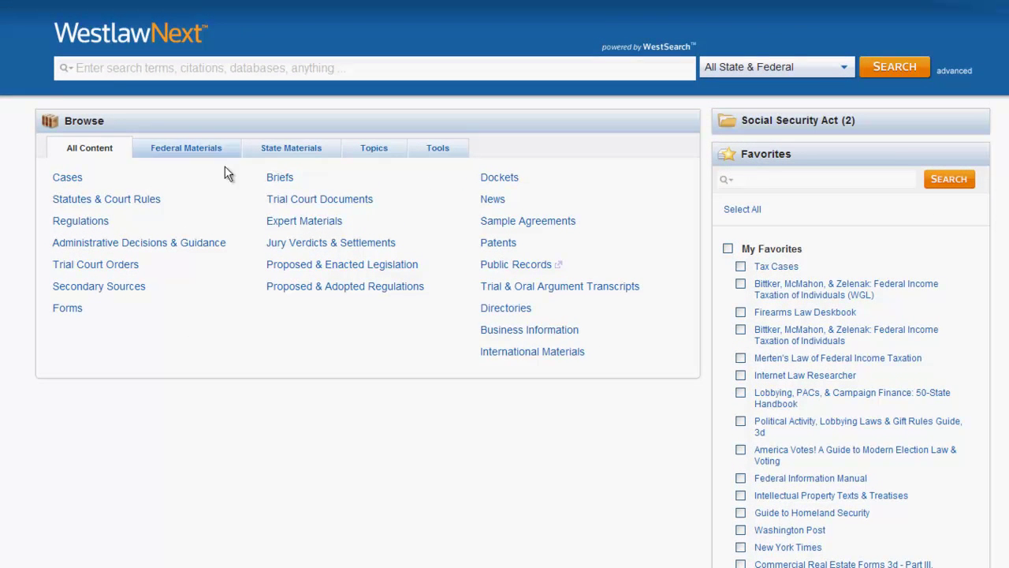
- Browse Cases by court to the 3rd Circuit Federal Cases page, then return home
click(69, 179)
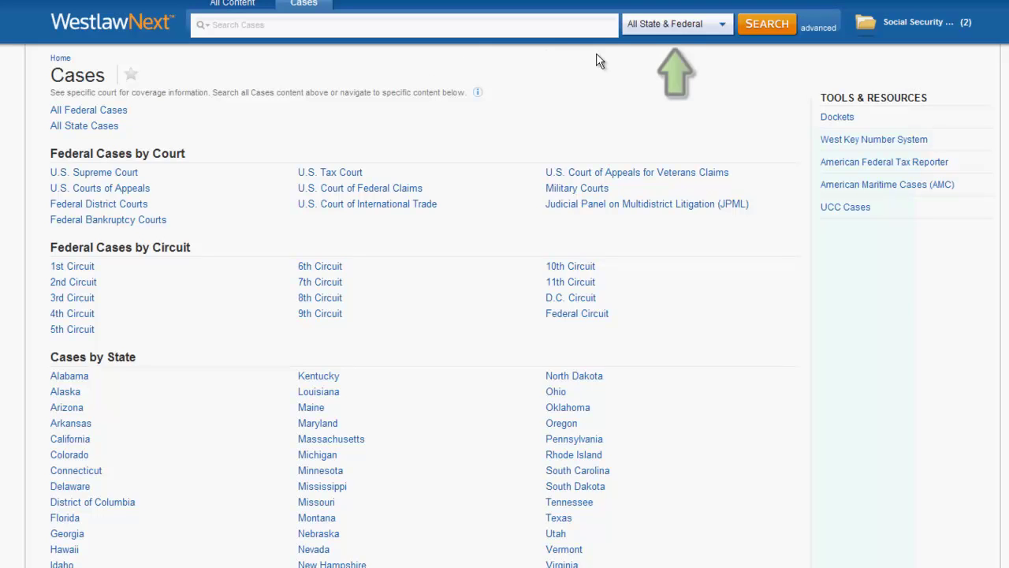
mouse_move(718, 32)
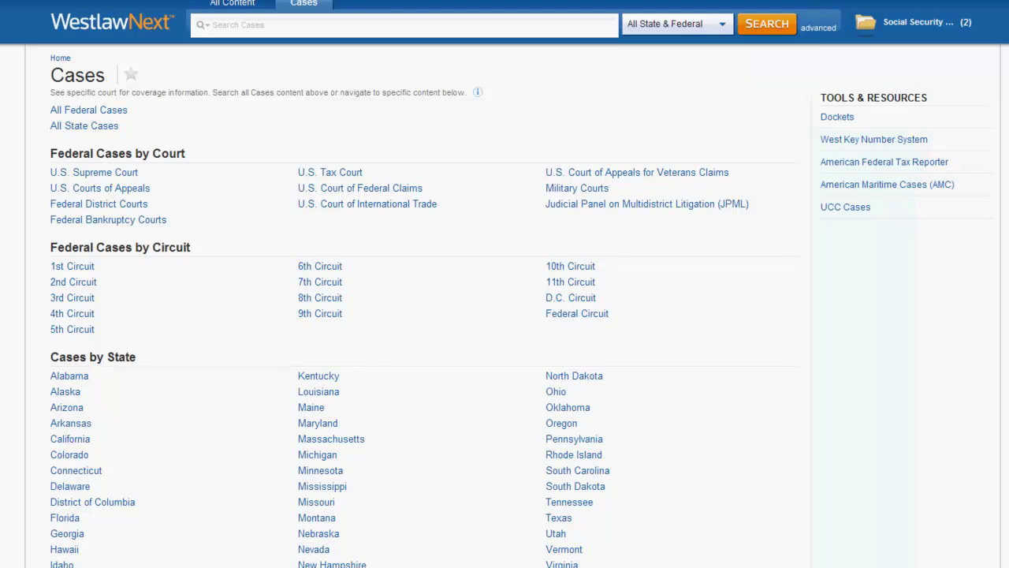
scroll(505, 316, down, 3)
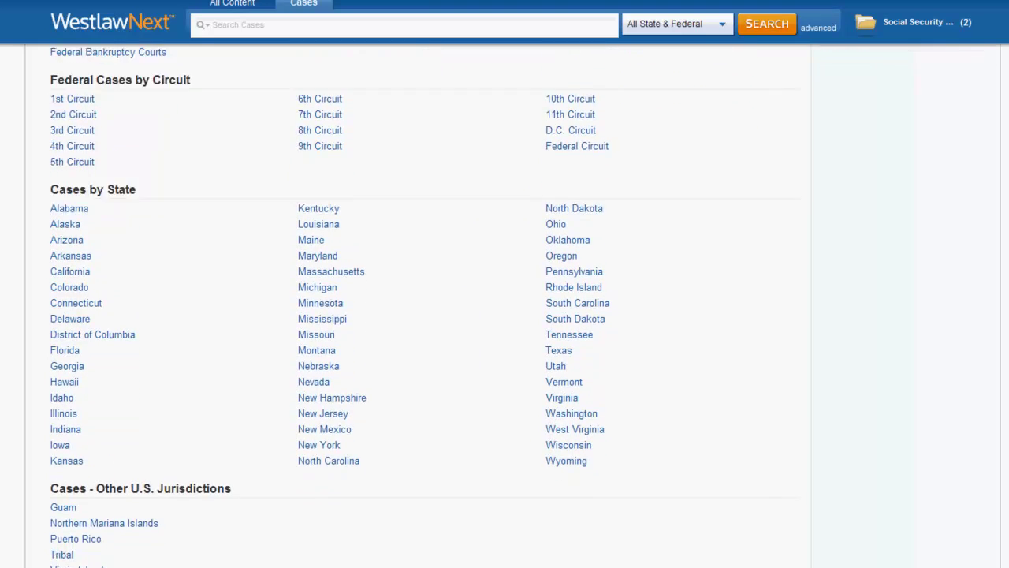
scroll(505, 316, down, 1)
scroll(504, 315, up, 4)
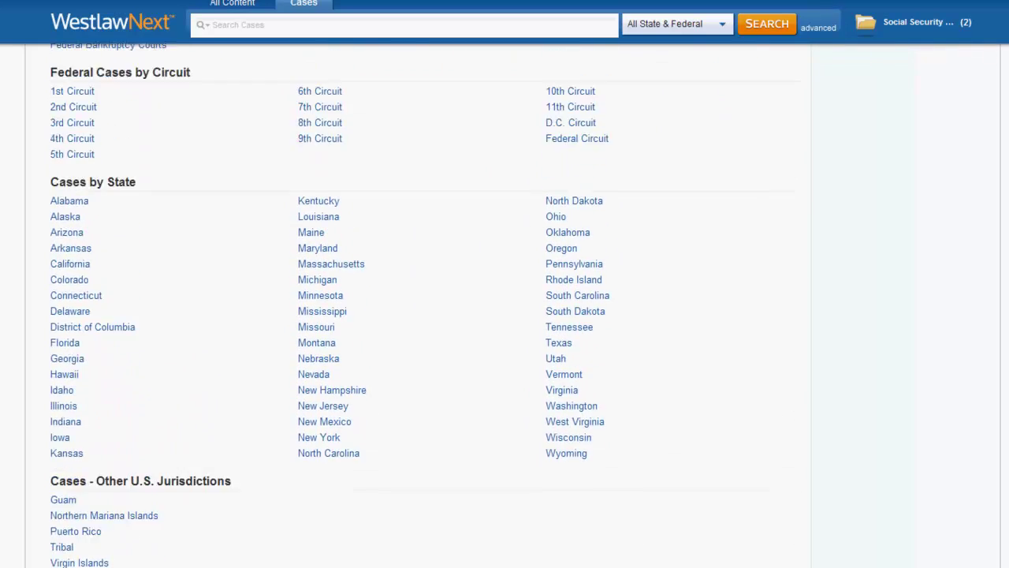
scroll(505, 315, up, 1)
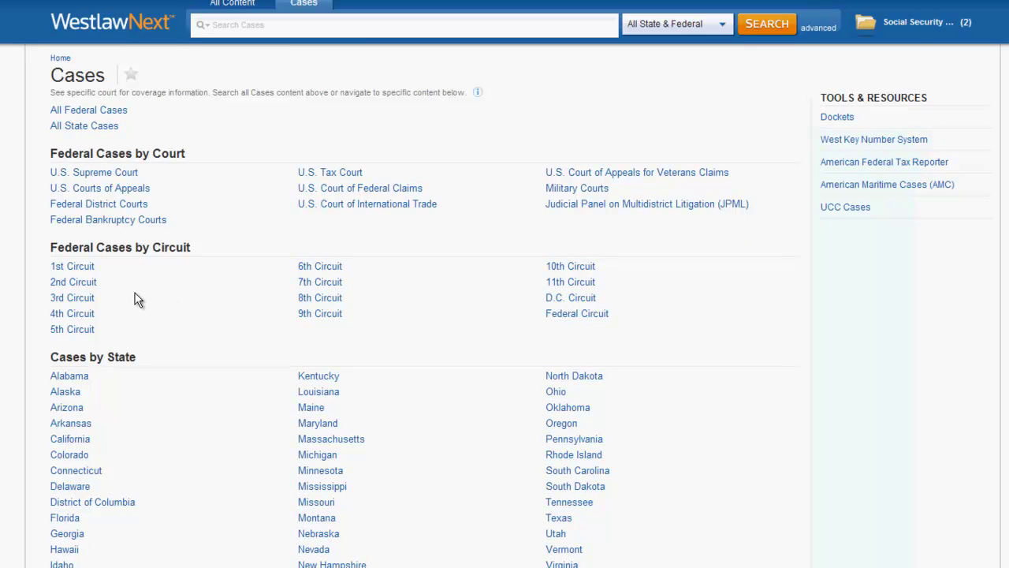
click(79, 298)
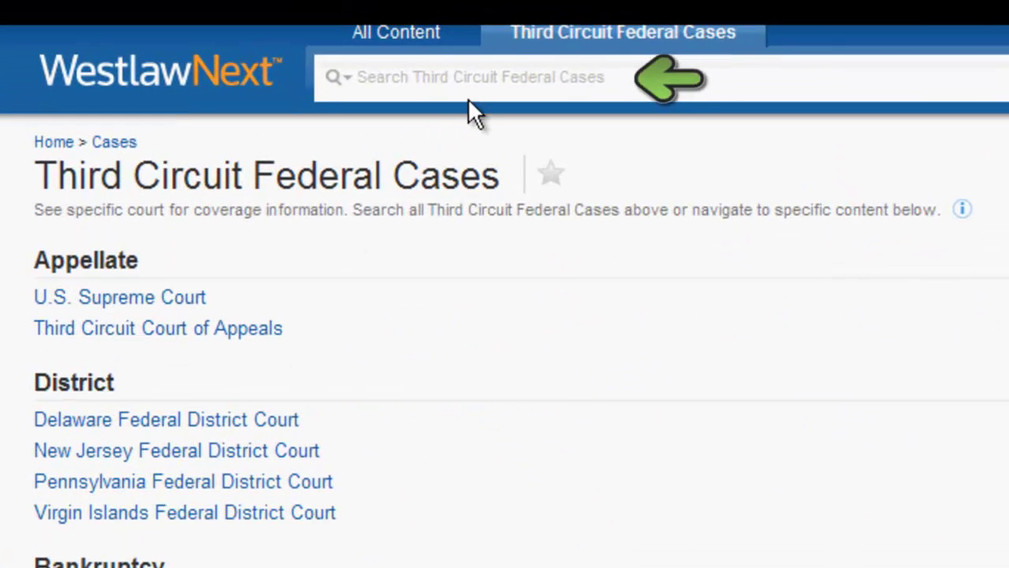
click(188, 89)
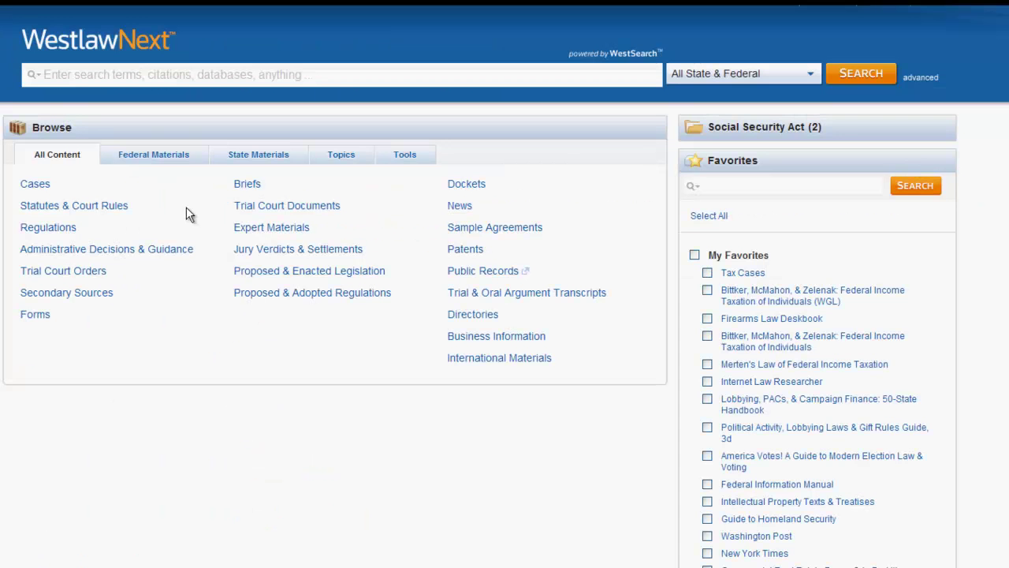
click(177, 164)
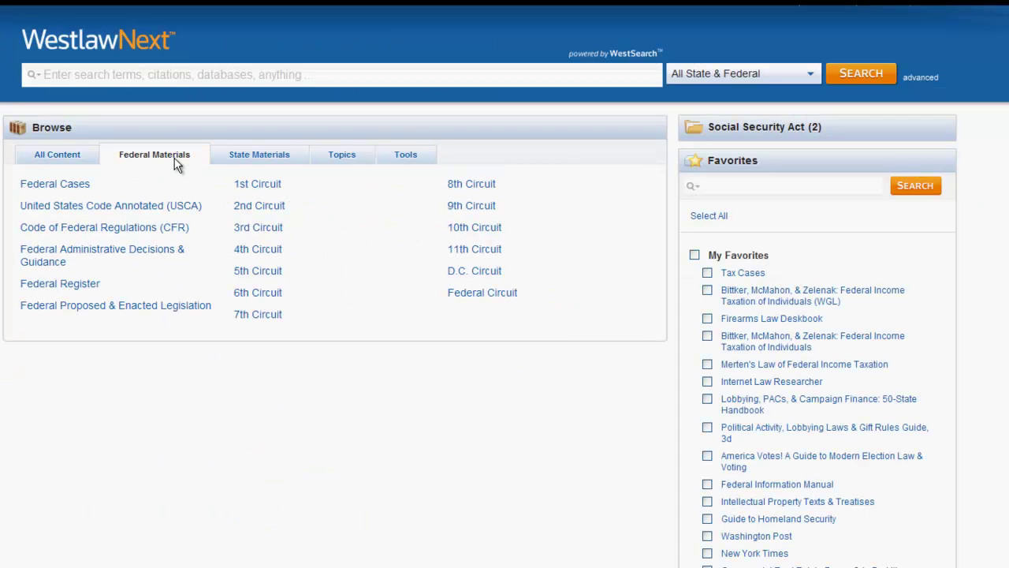
click(245, 156)
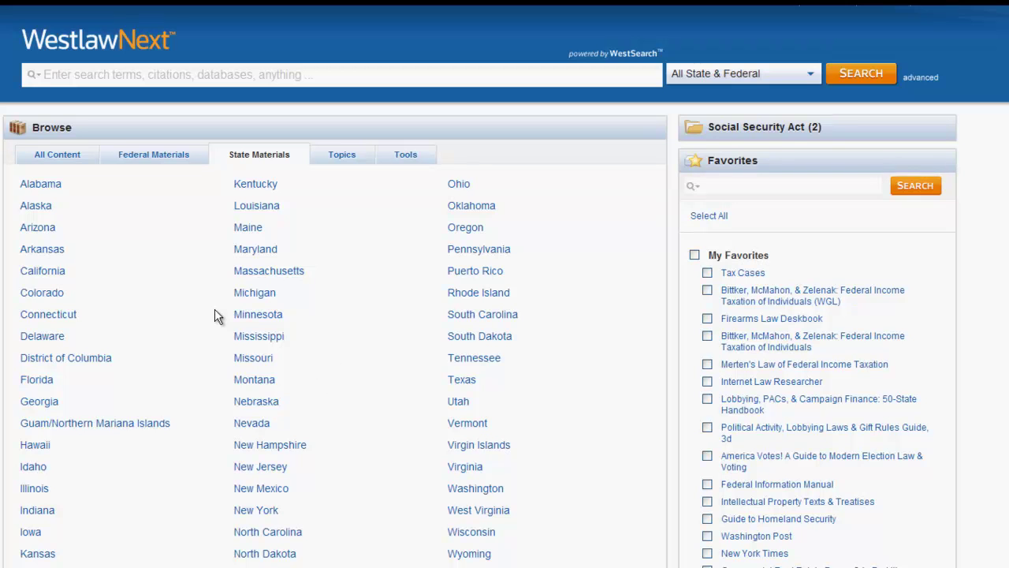
click(47, 408)
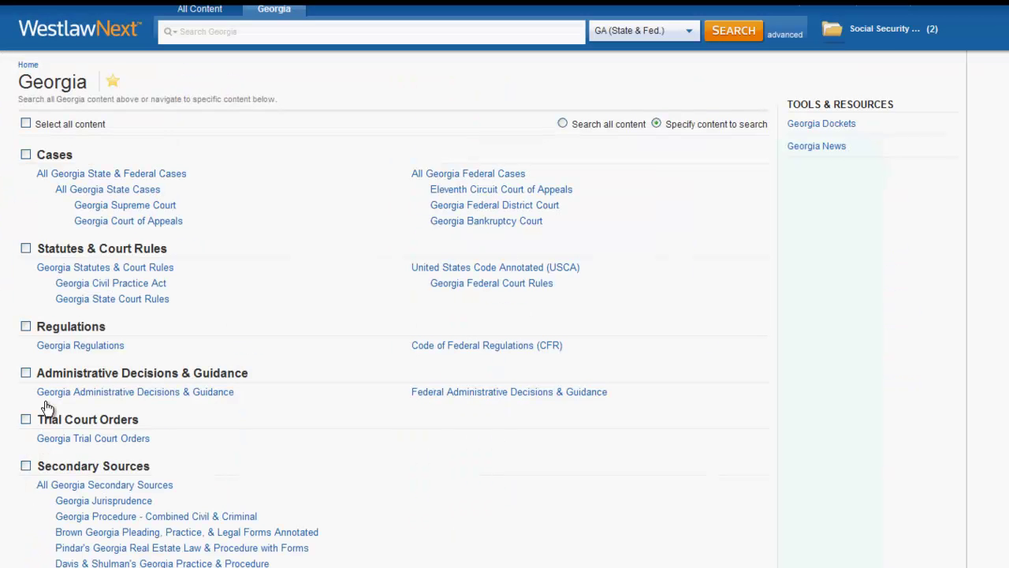
click(114, 175)
click(117, 41)
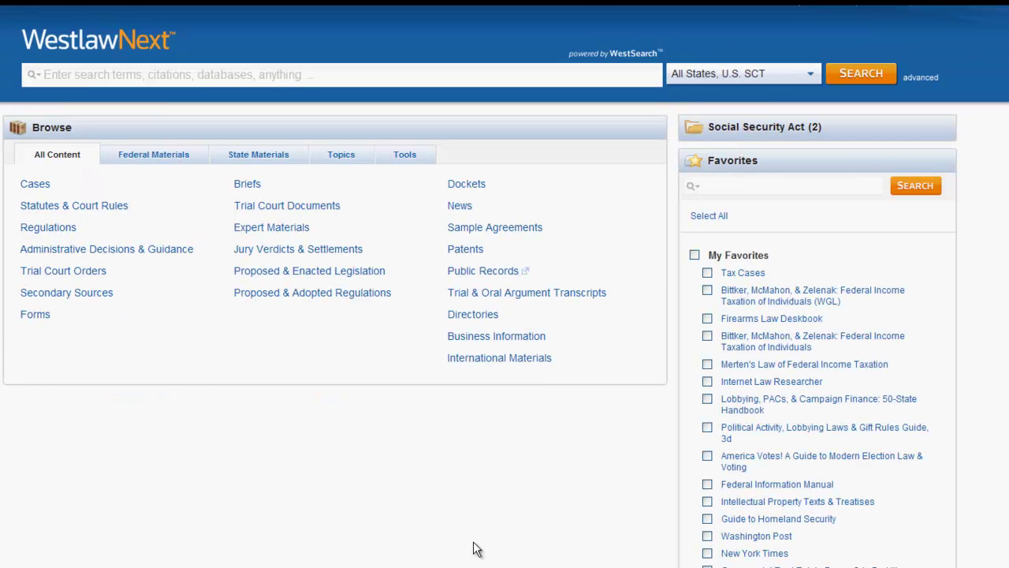
- Browse the Topics tab to Tax and open the Tax Cases collection
click(359, 161)
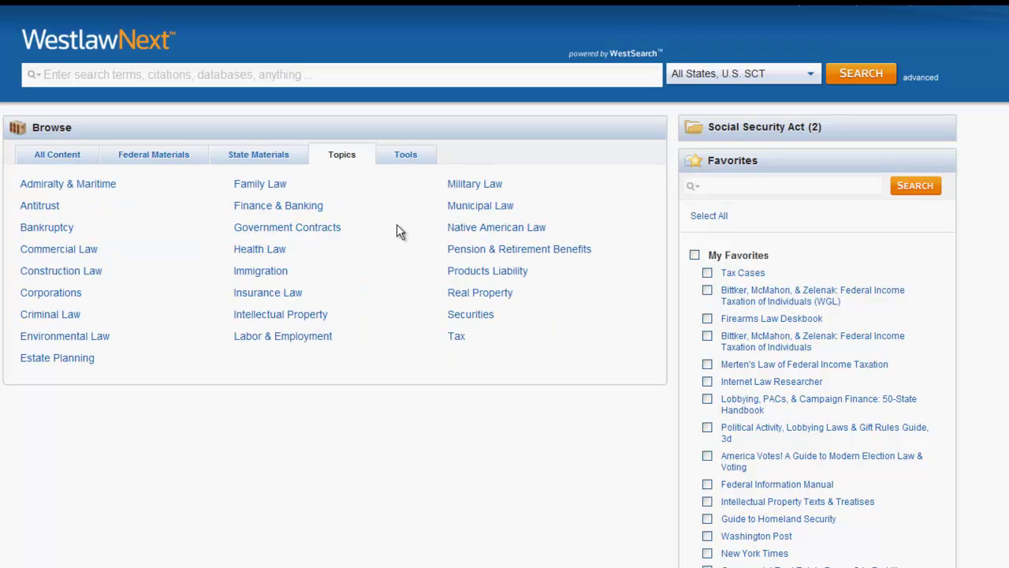
click(460, 338)
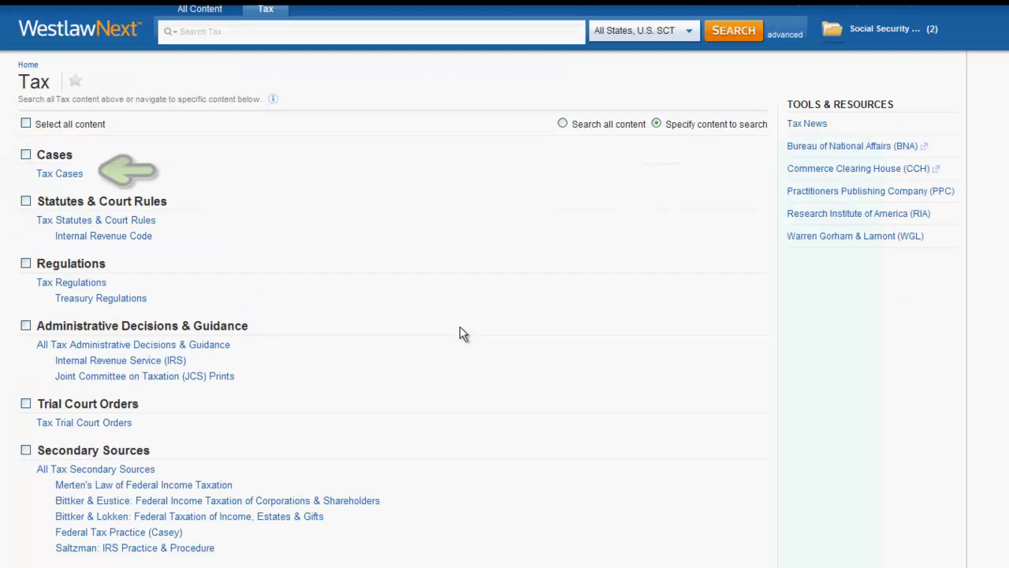
click(110, 183)
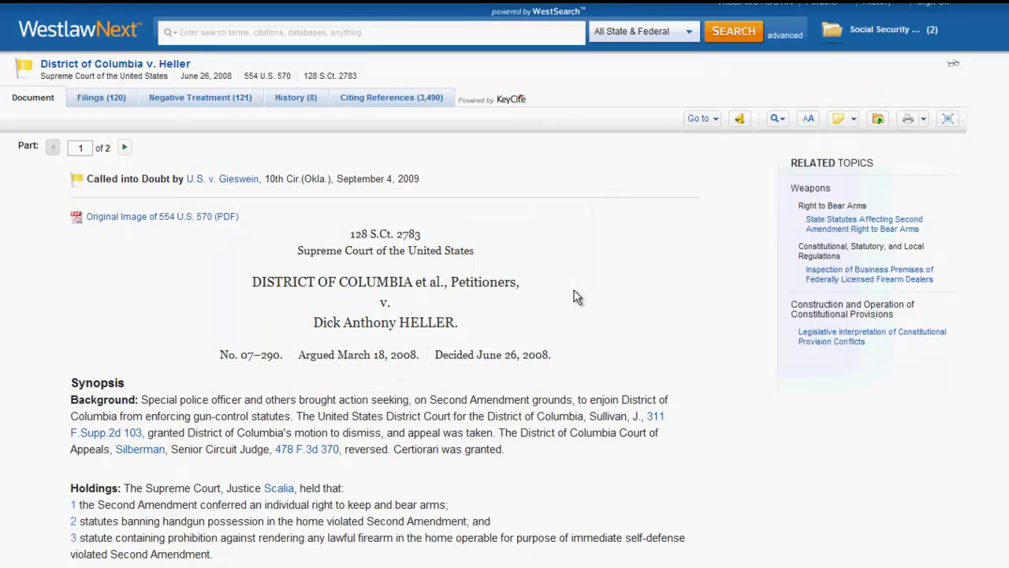
- View the Original Image PDF of 554 U.S. 570, then scroll to the West Headnotes
click(223, 220)
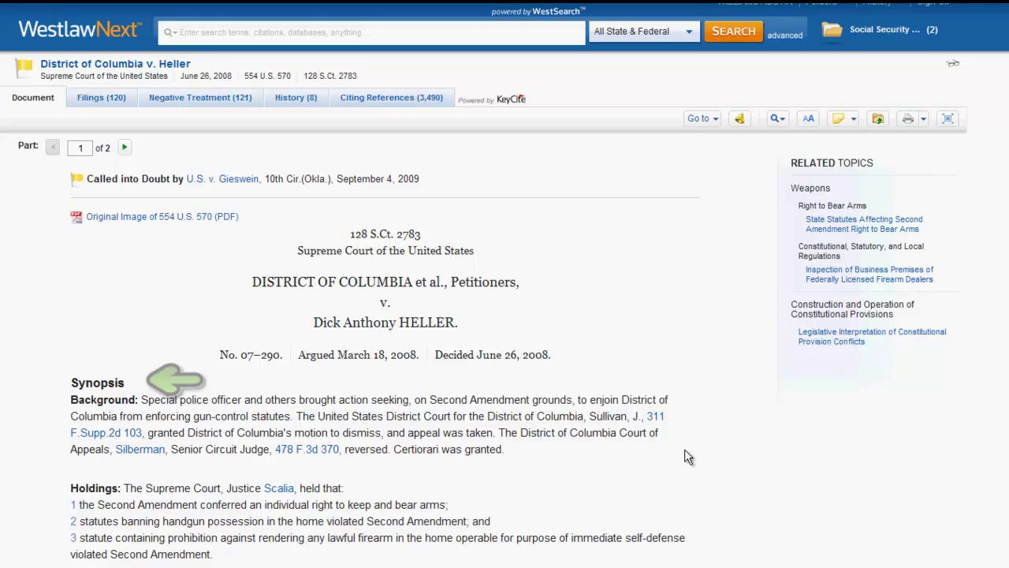
scroll(728, 504, down, 6)
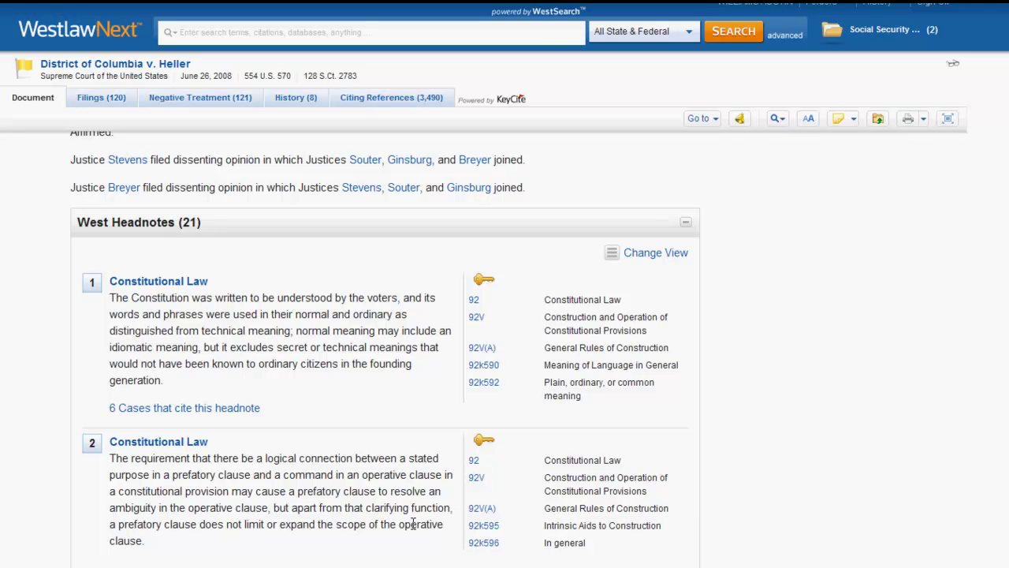
- Jump to headnote 2's opinion passage and back, then scroll to Justice Scalia's majority opinion
click(92, 443)
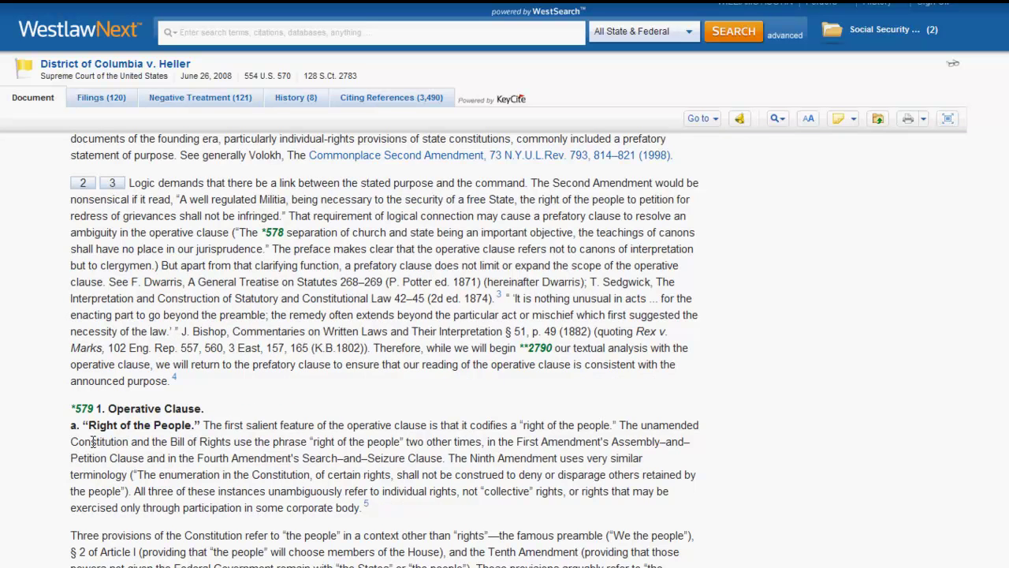
click(83, 183)
scroll(759, 466, down, 15)
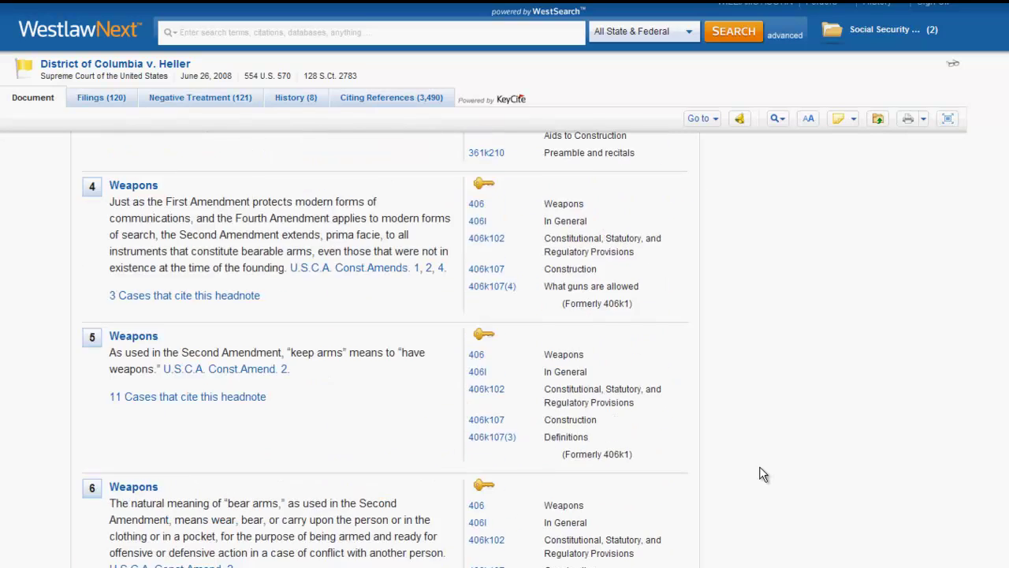
scroll(759, 467, down, 15)
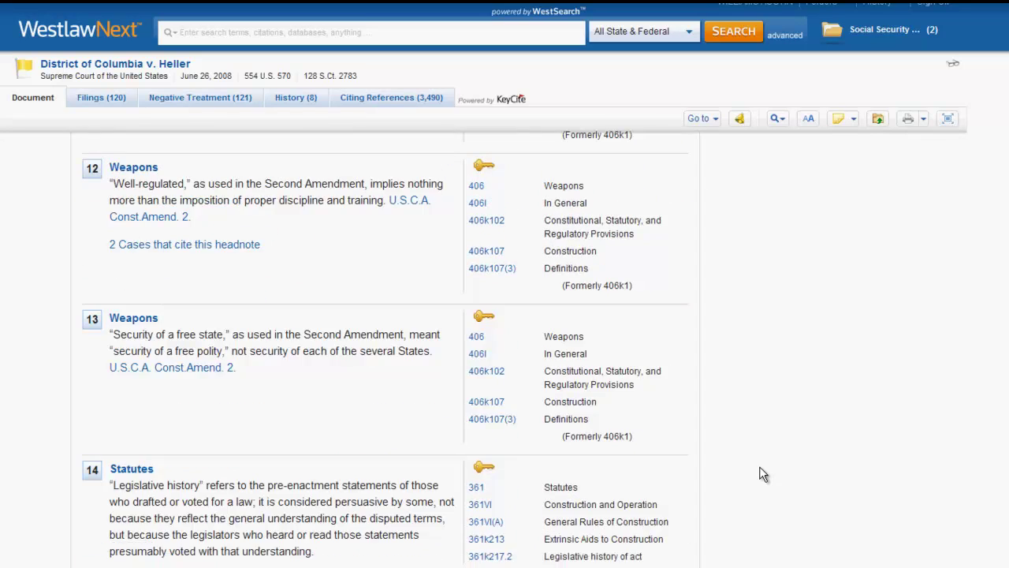
scroll(759, 474, down, 15)
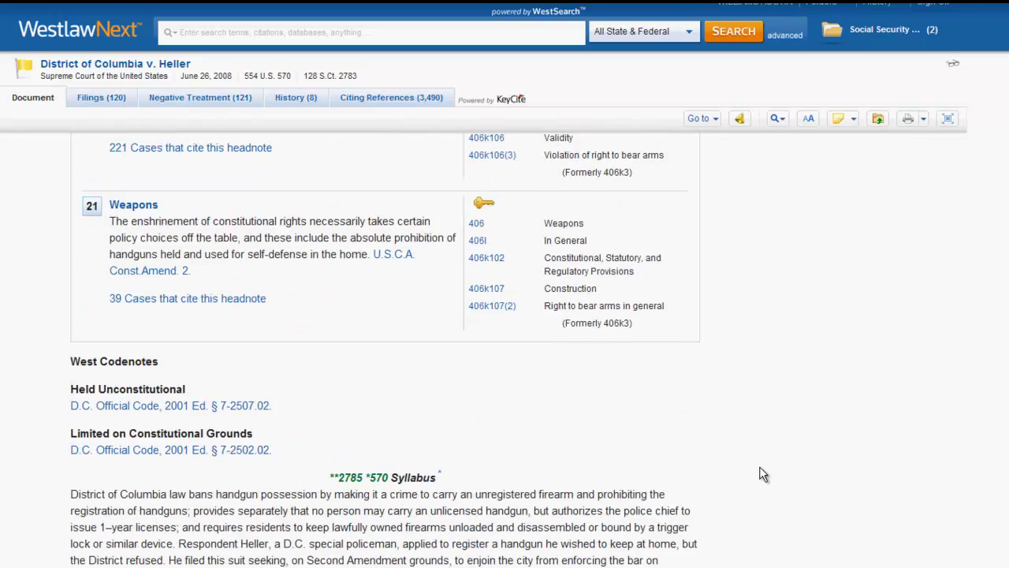
scroll(760, 474, down, 2)
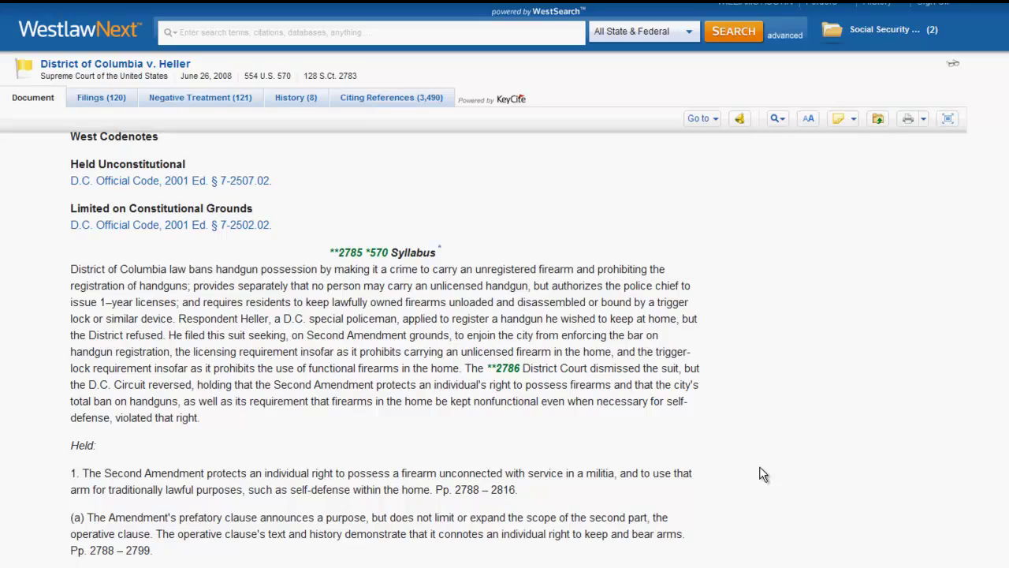
scroll(761, 450, down, 15)
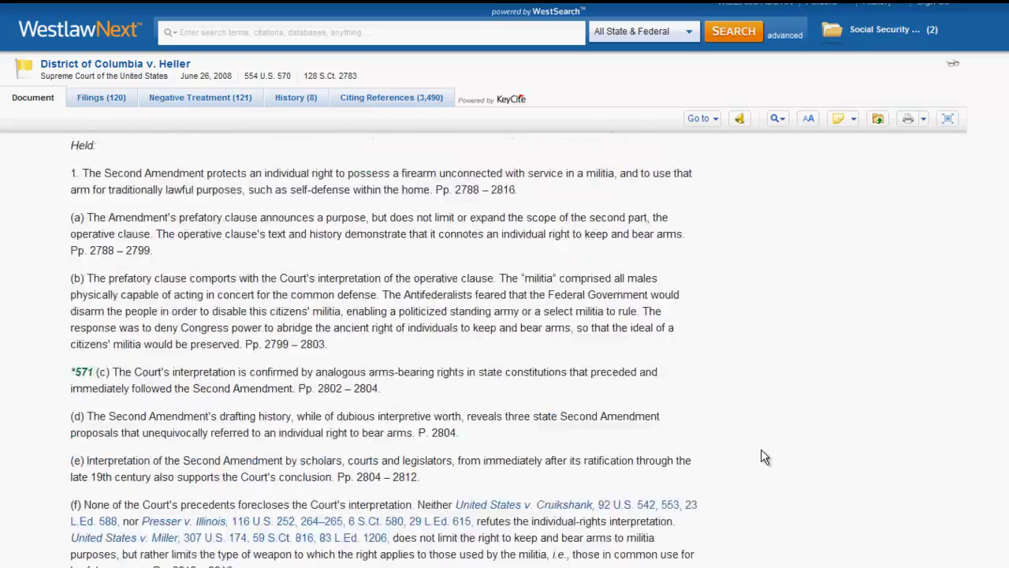
scroll(761, 450, down, 4)
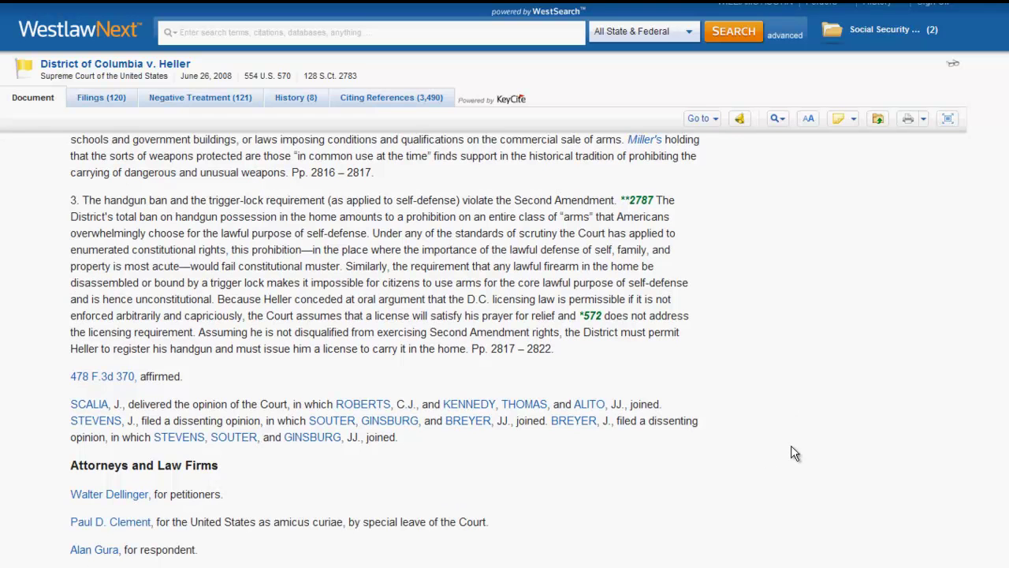
scroll(794, 454, down, 4)
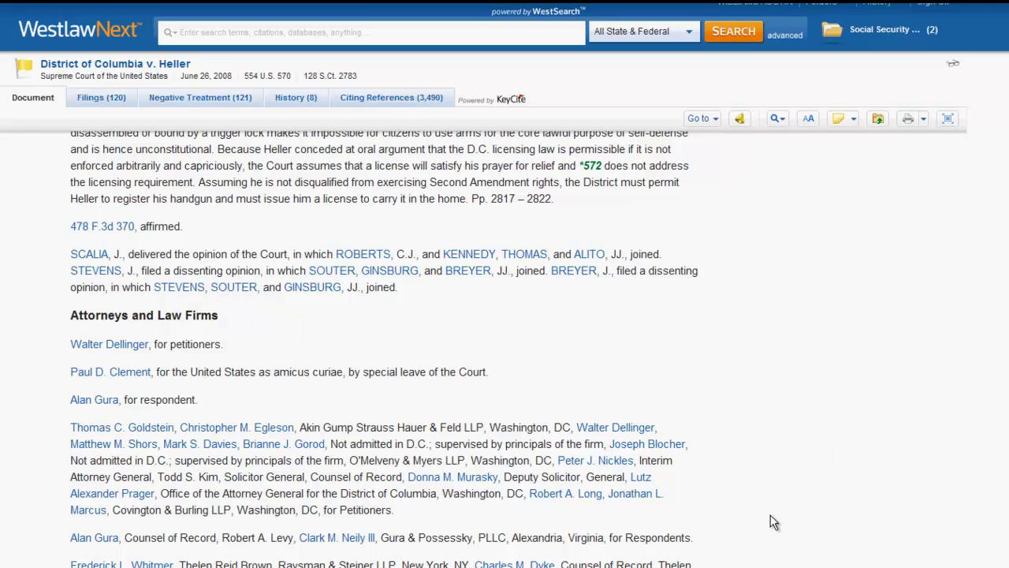
scroll(773, 522, down, 12)
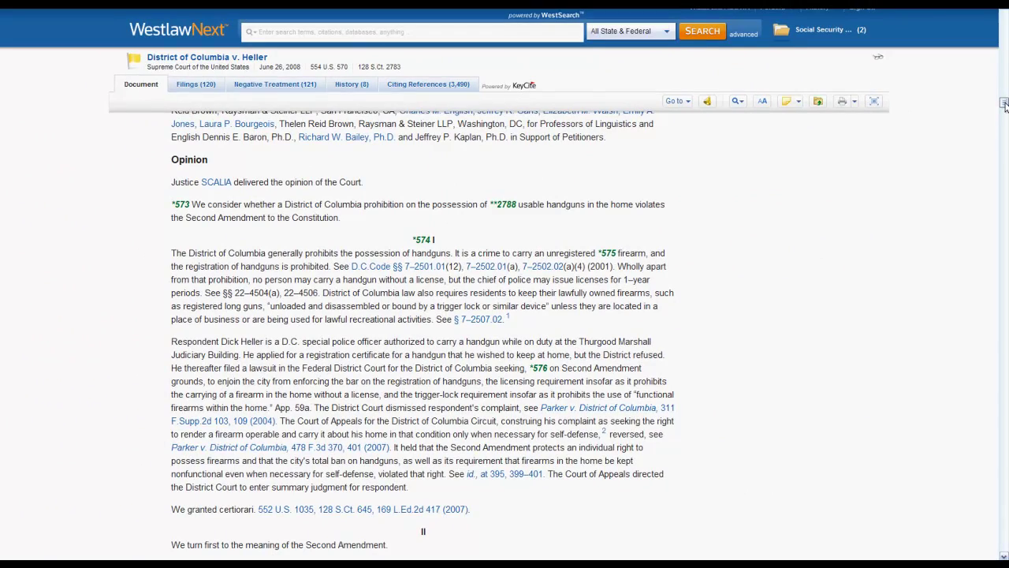
- Skip to the end of Part 1, advance to Part 2, and scroll to its Footnotes
drag(1005, 106, 1004, 546)
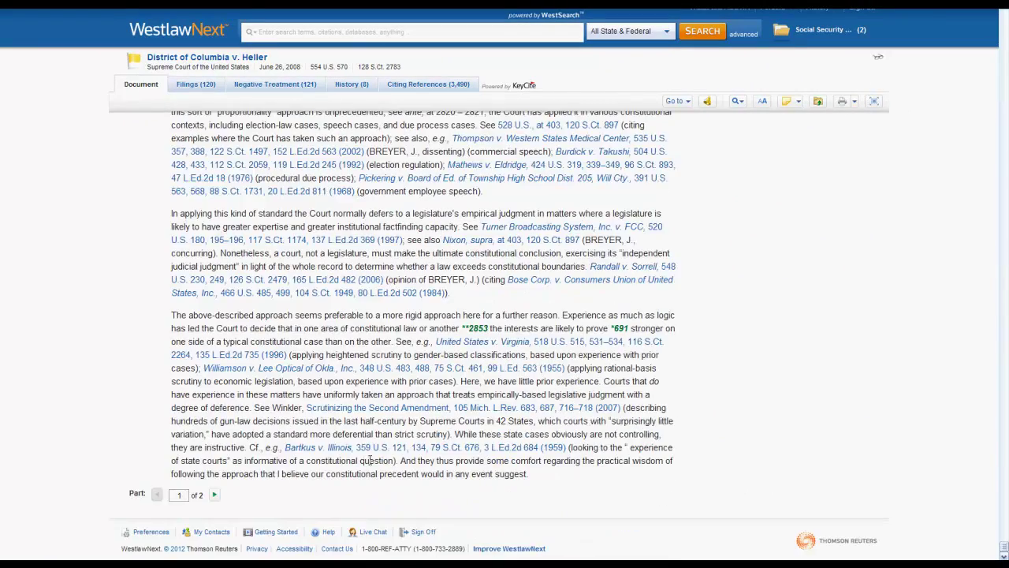
click(213, 497)
drag(1005, 17, 1004, 284)
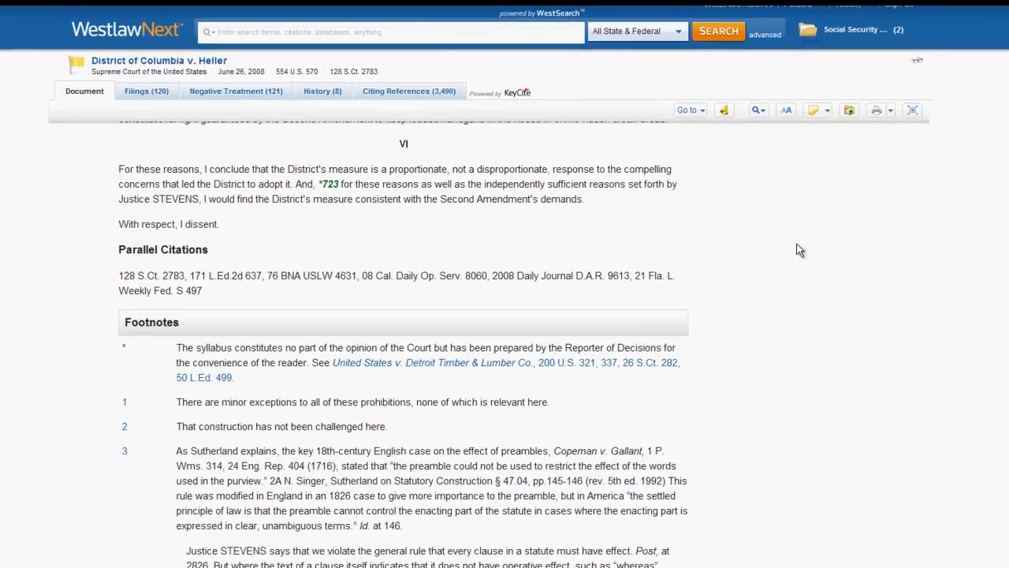